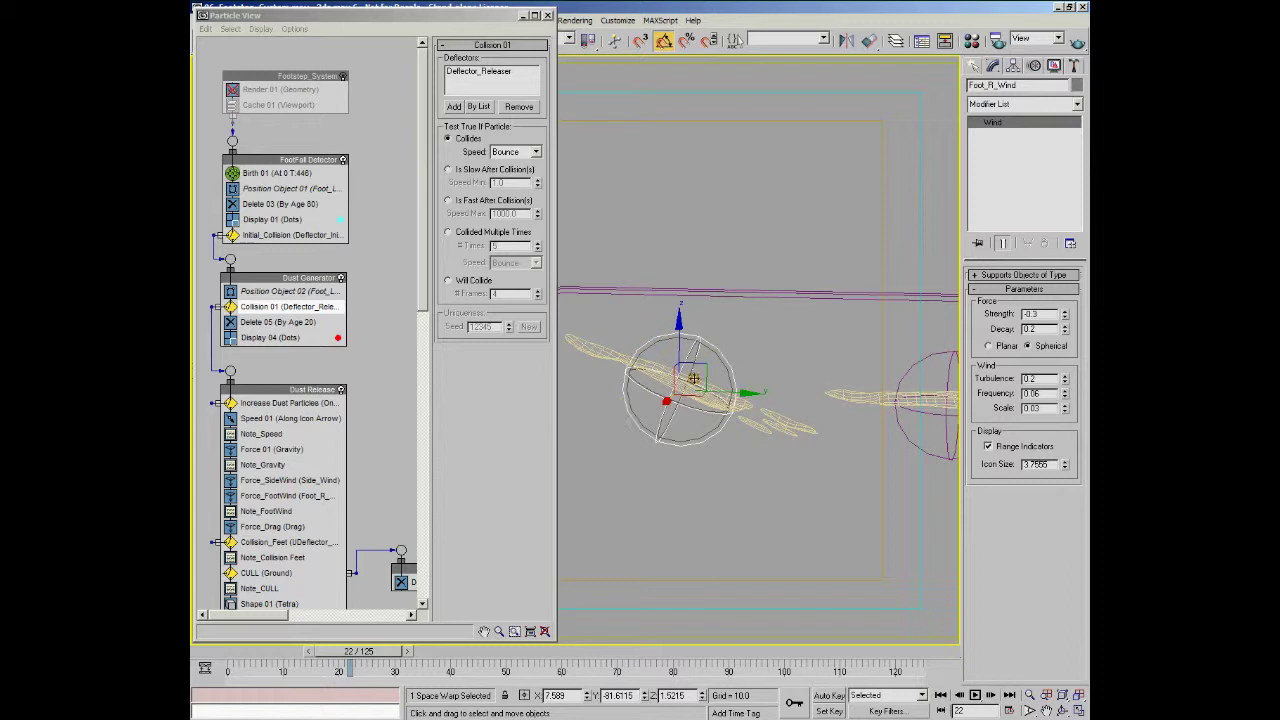
Turn off the range indicators of the Foot_R_Wind space warp.
{"action": "left_click", "coordinate": [988, 447]}
{"action": "left_click", "coordinate": [989, 447]}
{"action": "left_click", "coordinate": [989, 447]}
{"action": "left_click", "coordinate": [989, 447]}
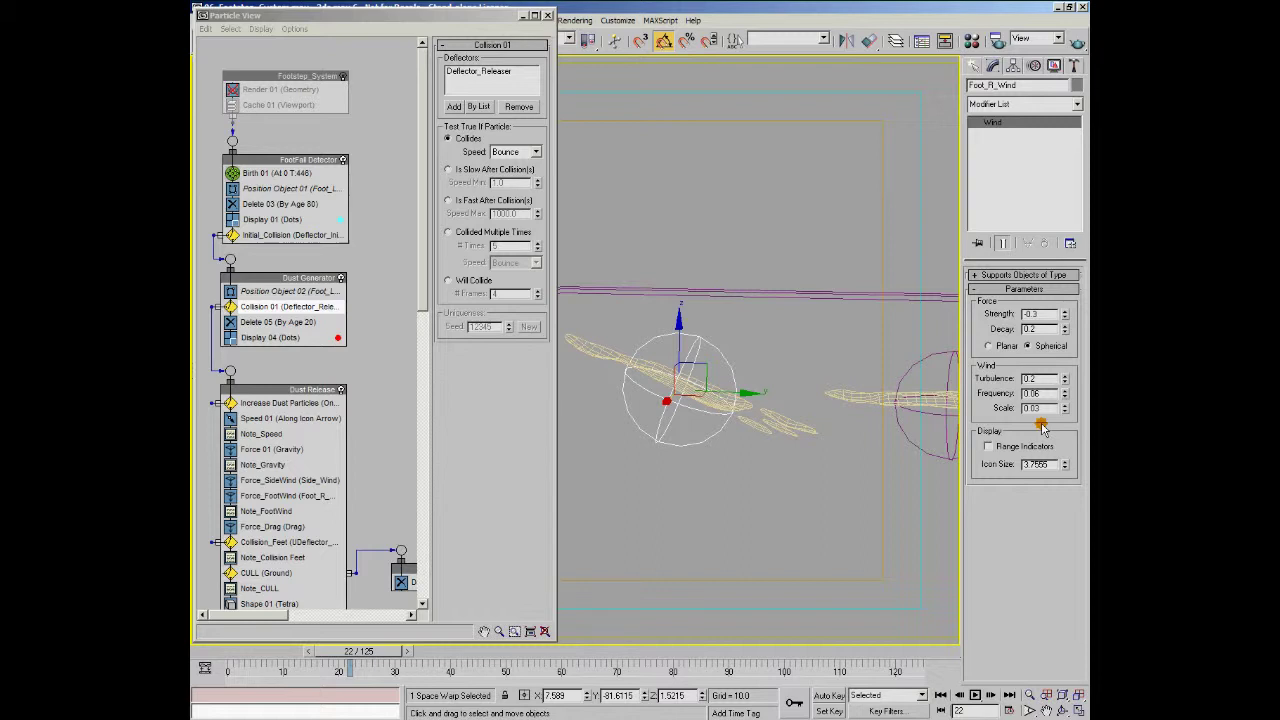
{"action": "scroll", "coordinate": [797, 397], "scroll_direction": "down", "scroll_amount": 3}
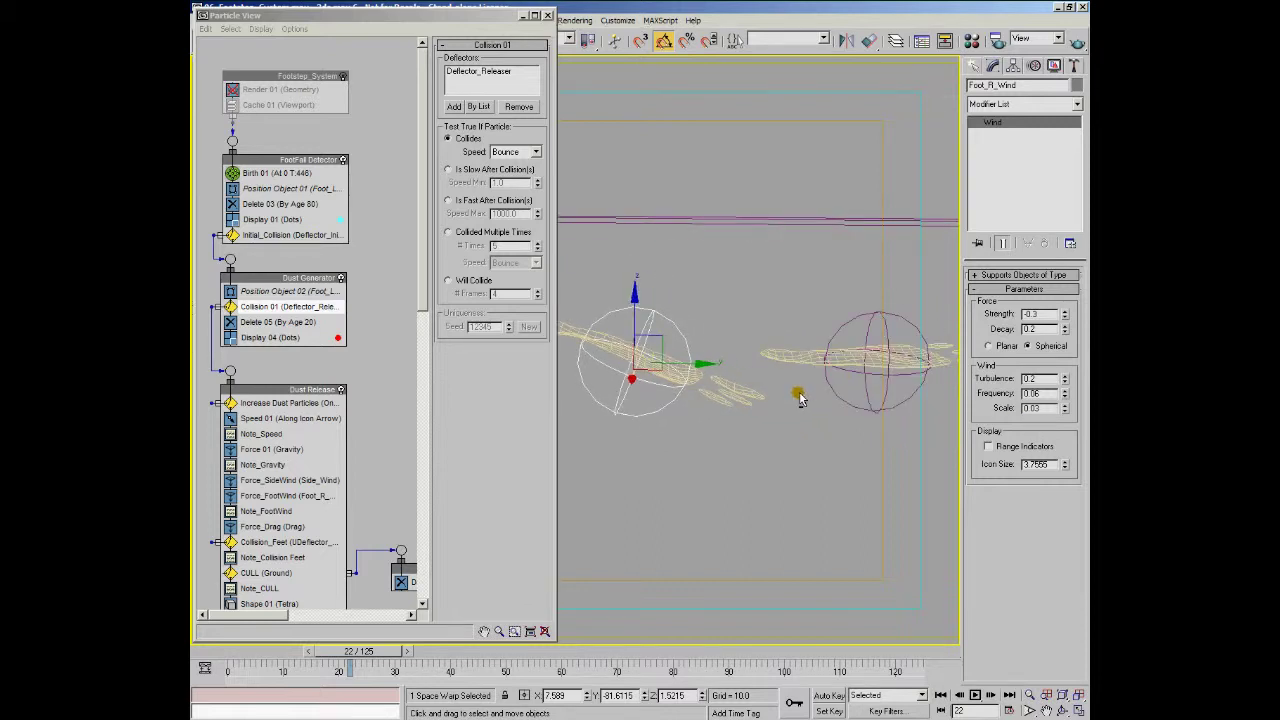
{"action": "mouse_move", "coordinate": [776, 426]}
{"action": "middle_mouse_down", "text": "alt"}
{"action": "mouse_move", "coordinate": [749, 446]}
{"action": "mouse_move", "coordinate": [783, 506]}
{"action": "mouse_move", "coordinate": [790, 416]}
{"action": "middle_mouse_up", "text": "alt"}
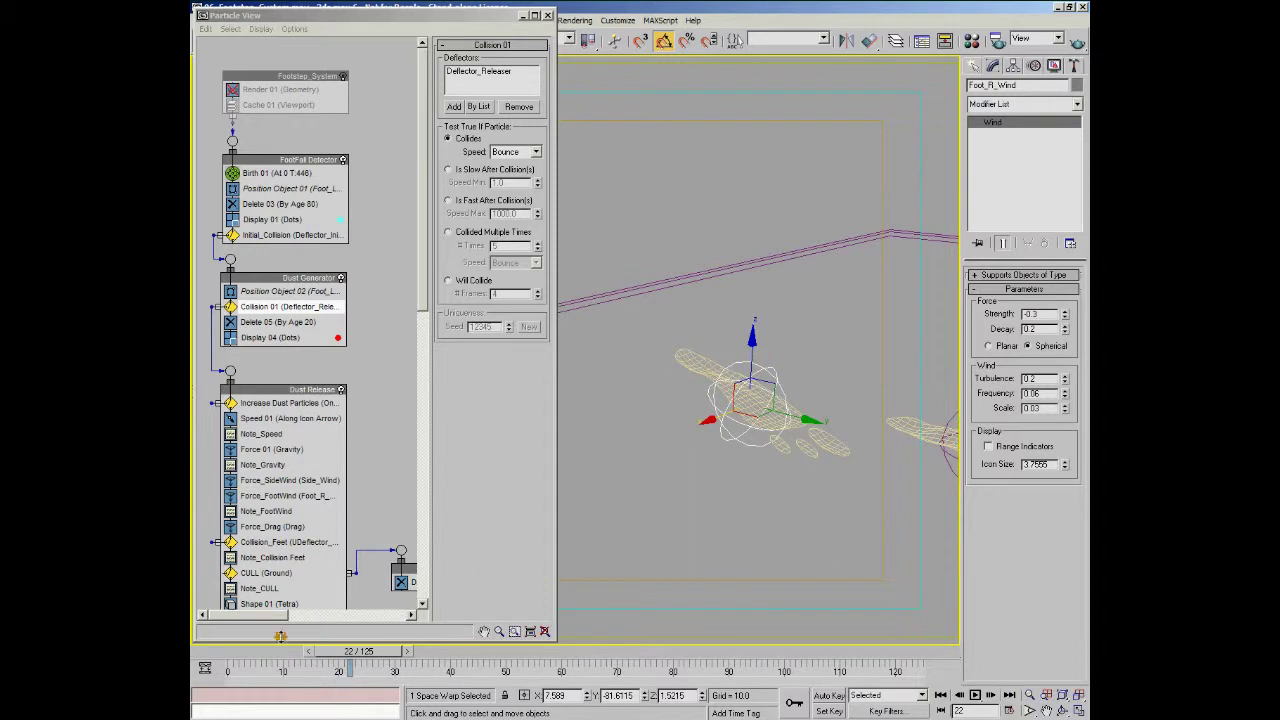
Re-enable the Footstep_System event at frame 0 and scrub through the first footsteps to inspect the dust around the foot winds.
{"action": "left_click", "coordinate": [228, 652]}
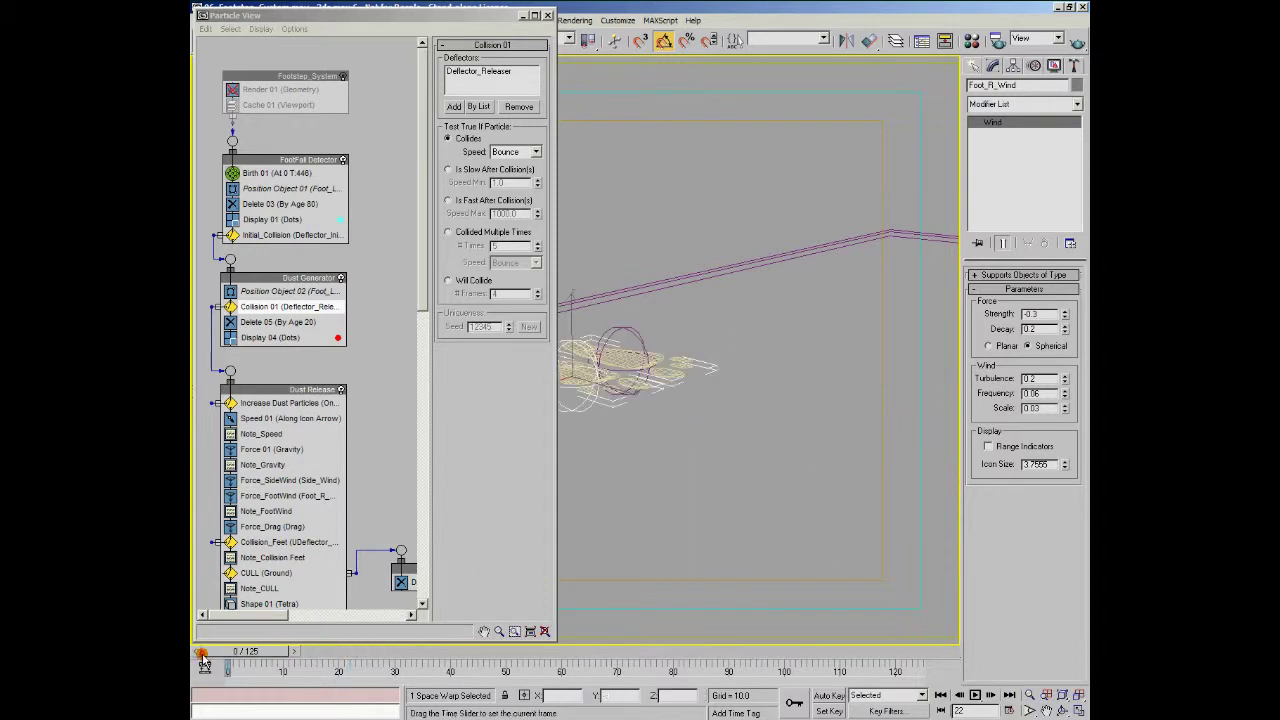
{"action": "left_click", "coordinate": [344, 77]}
{"action": "middle_click_drag", "start_coordinate": [737, 340], "coordinate": [619, 588], "text": "alt"}
{"action": "left_click_drag", "start_coordinate": [296, 667], "coordinate": [366, 667]}
{"action": "middle_click_drag", "start_coordinate": [838, 404], "coordinate": [700, 430], "text": "alt"}
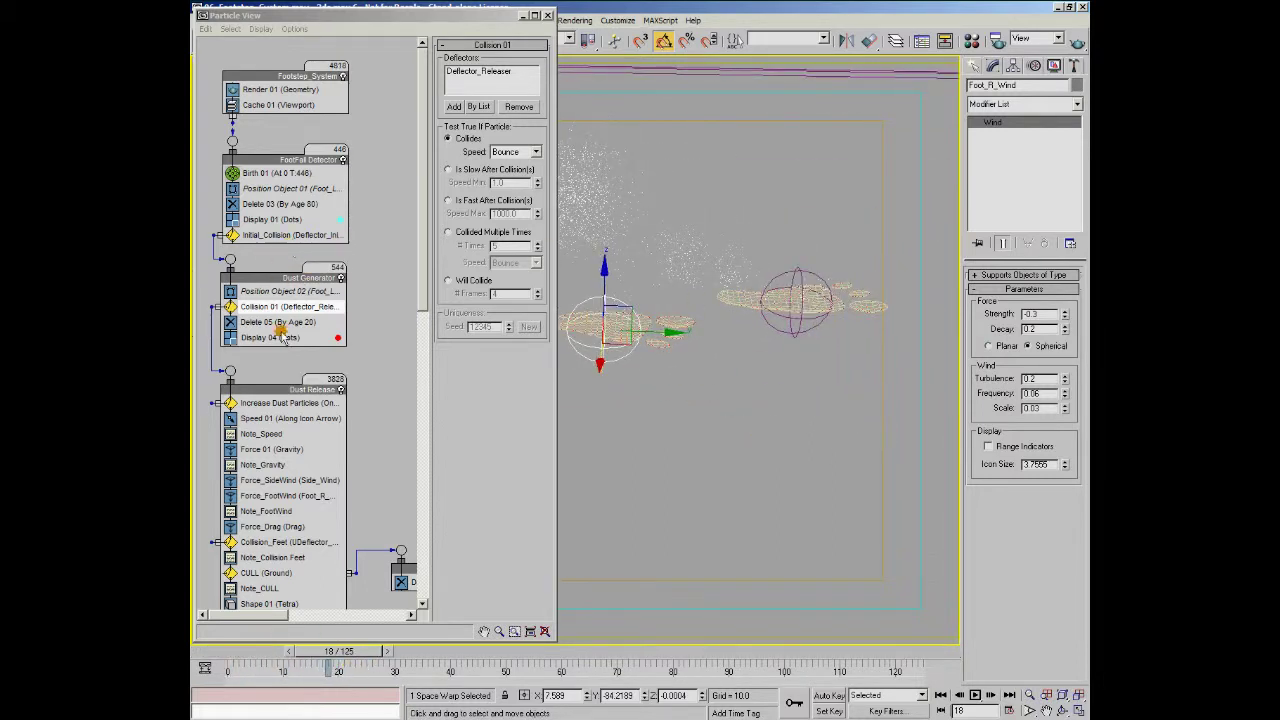
{"action": "middle_click_drag", "start_coordinate": [608, 326], "coordinate": [699, 364], "text": "alt"}
{"action": "left_click_drag", "start_coordinate": [352, 666], "coordinate": [259, 656]}
Play the footstep dust animation and stop it around frame 75.
{"action": "left_click", "coordinate": [975, 695]}
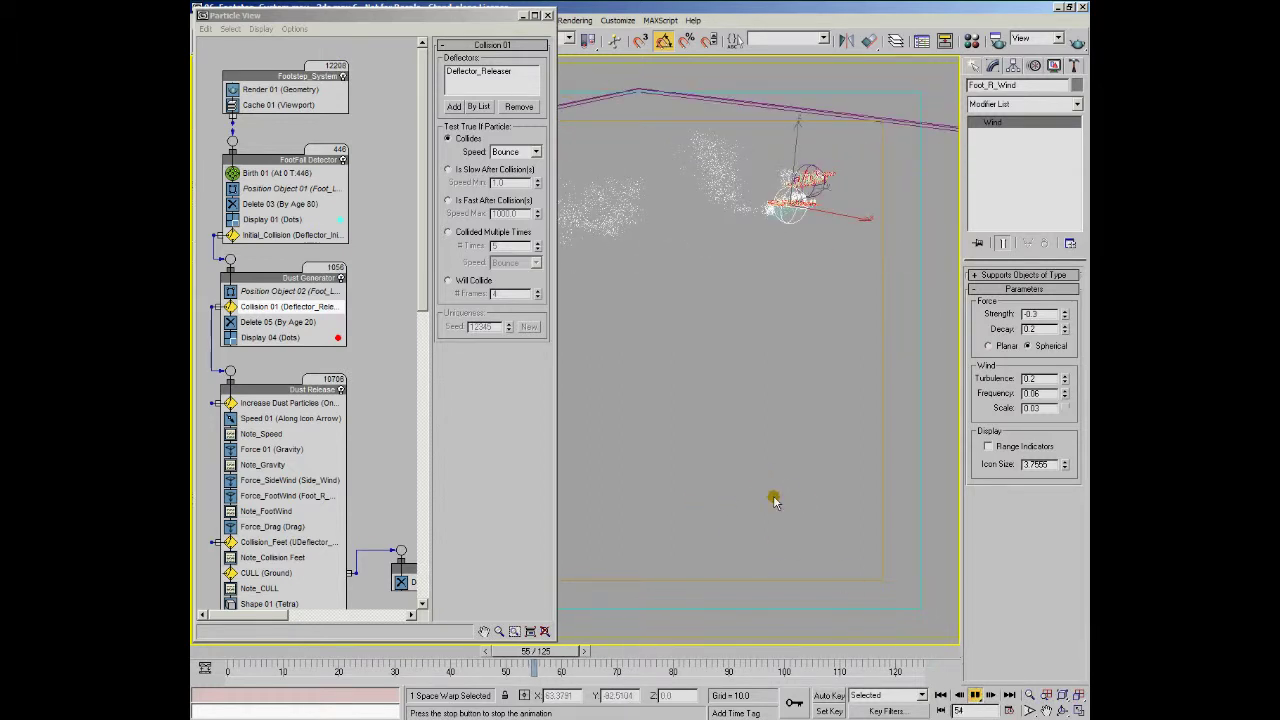
{"action": "left_click", "coordinate": [977, 695]}
{"action": "left_click", "coordinate": [977, 695]}
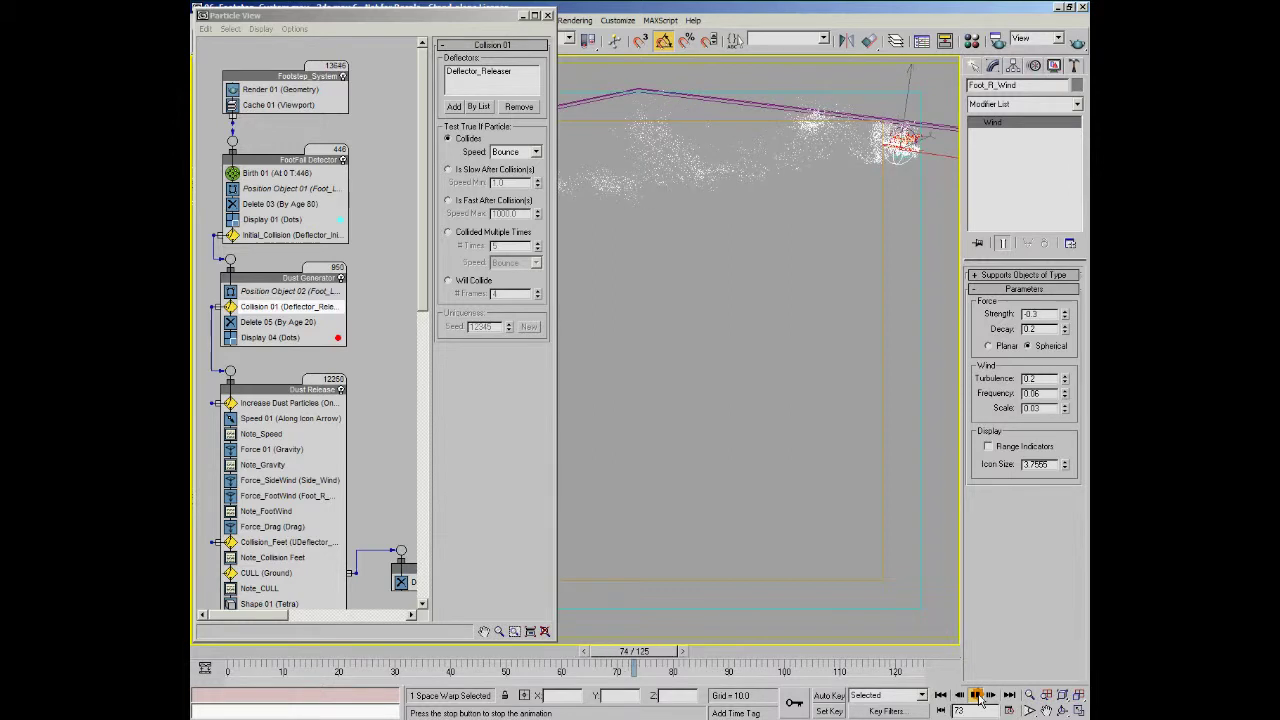
{"action": "left_click", "coordinate": [978, 696]}
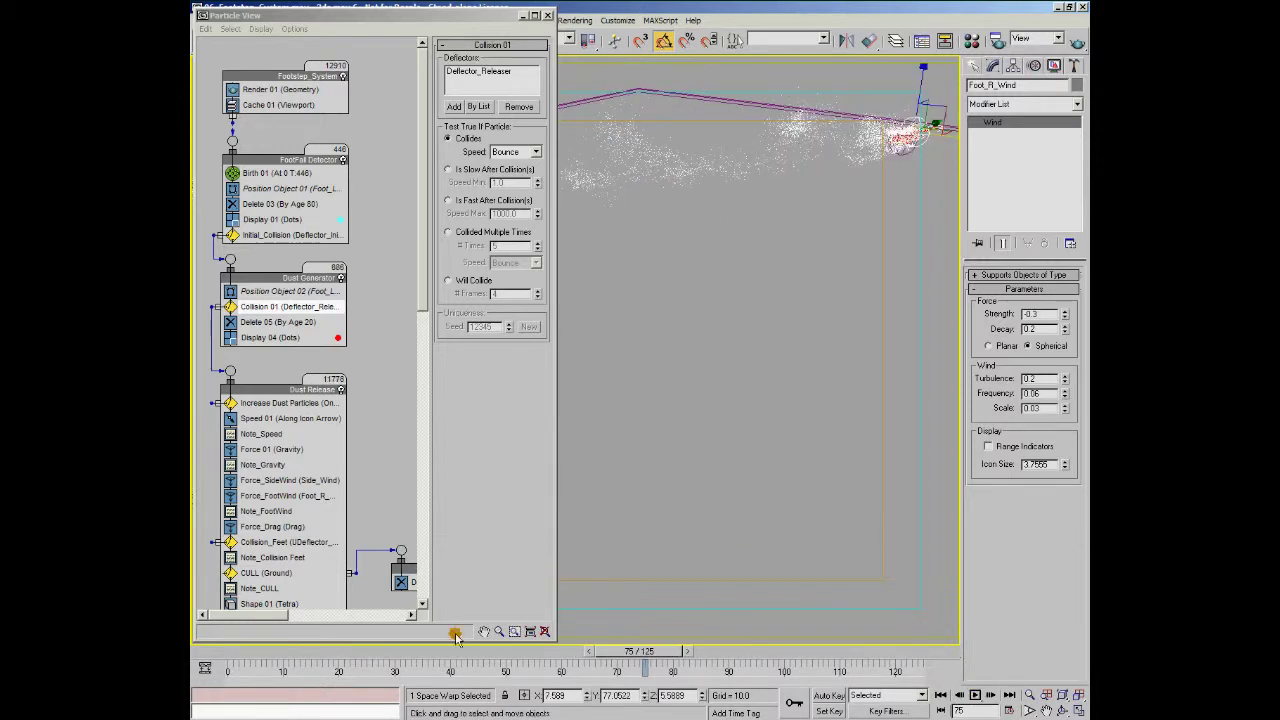
Replay the dust animation from frame 0 with the ground and side wind icon in view, stop it, and return to frame 0.
{"action": "left_click", "coordinate": [206, 653]}
{"action": "middle_click_drag", "start_coordinate": [839, 334], "coordinate": [688, 345], "text": "alt"}
{"action": "scroll", "coordinate": [696, 405], "scroll_direction": "down", "scroll_amount": 4}
{"action": "middle_click_drag", "start_coordinate": [726, 430], "coordinate": [780, 460], "text": "alt"}
{"action": "left_click", "coordinate": [975, 697]}
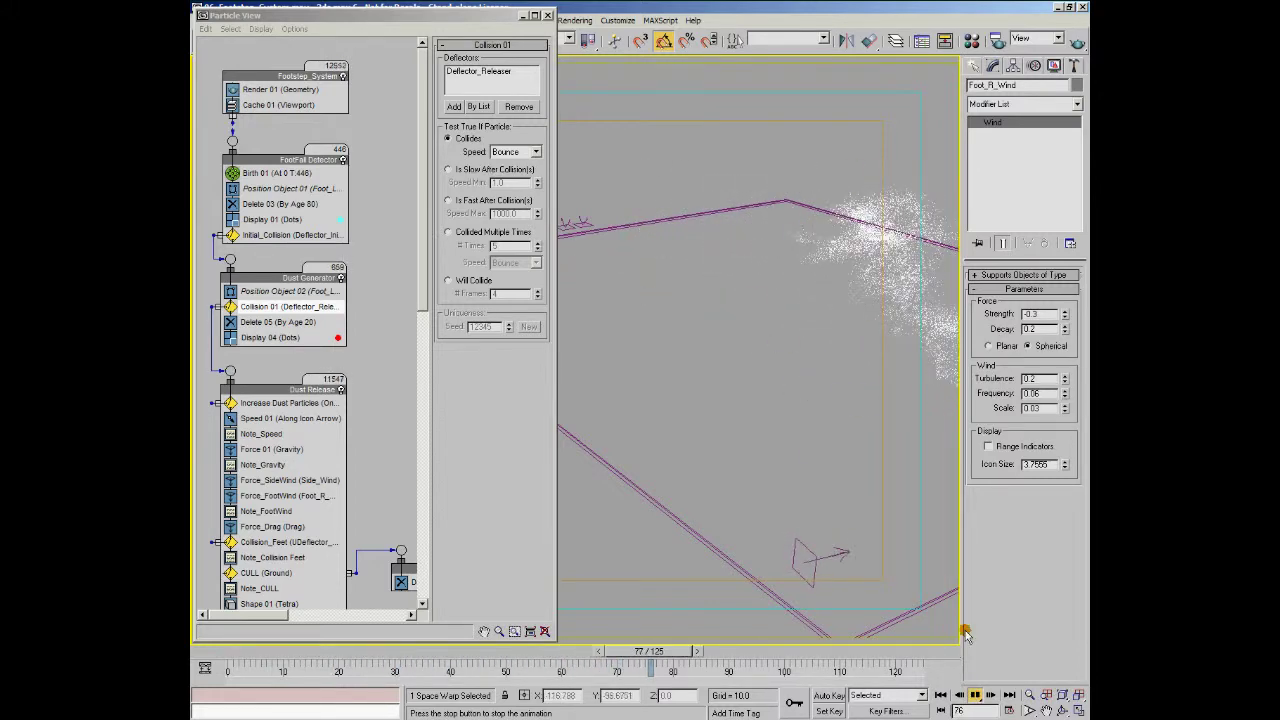
{"action": "left_click", "coordinate": [975, 697]}
{"action": "left_click", "coordinate": [201, 650]}
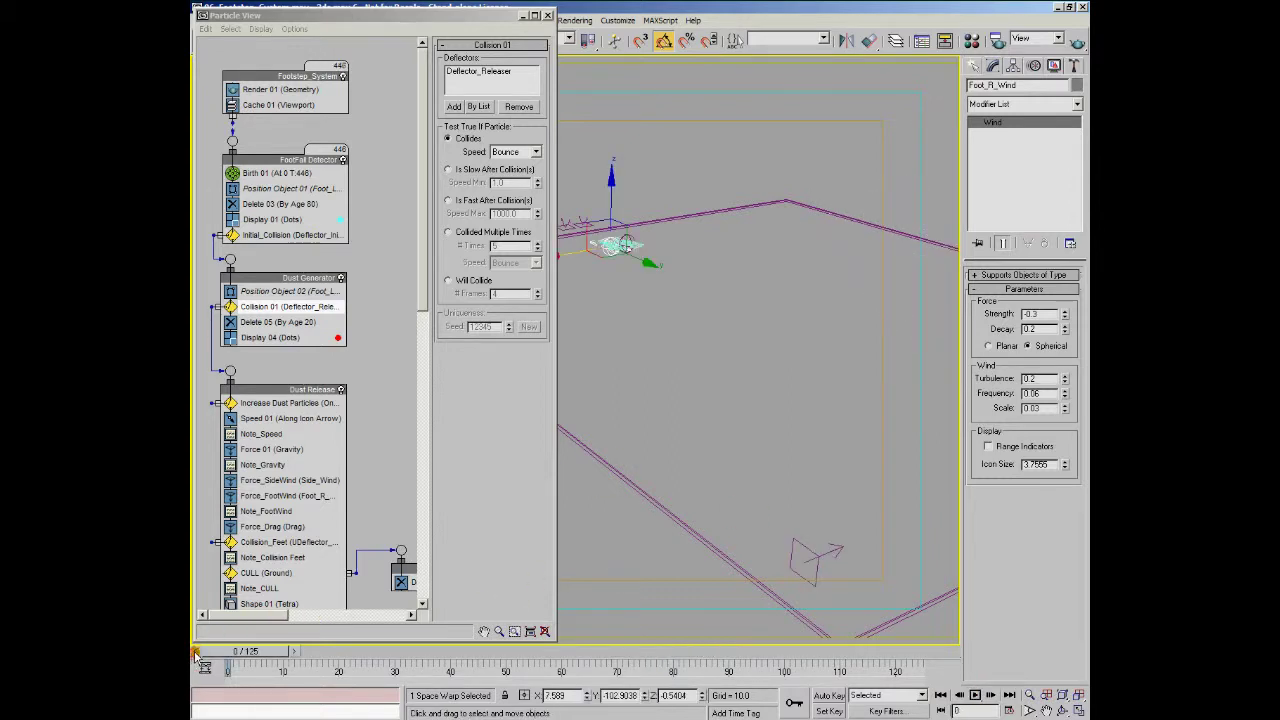
Clone the Side_Wind space warp beside the original and set the copy's strength to 0.0 and scale to 0.2.
{"action": "middle_click_drag", "start_coordinate": [772, 401], "coordinate": [811, 437], "text": "alt"}
{"action": "middle_click_drag", "start_coordinate": [828, 484], "coordinate": [678, 280]}
{"action": "left_click", "coordinate": [769, 490]}
{"action": "left_click_drag", "start_coordinate": [769, 490], "coordinate": [797, 507], "text": "shift"}
{"action": "left_click", "coordinate": [594, 423]}
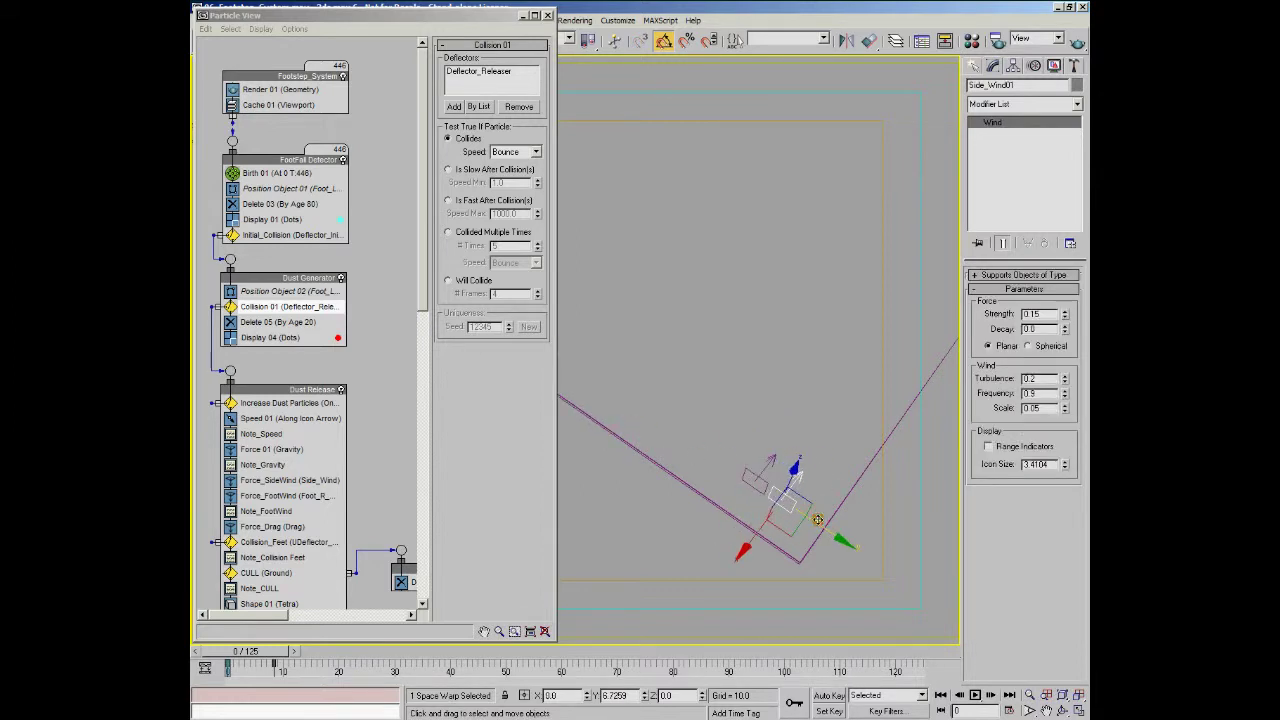
{"action": "right_click", "coordinate": [1064, 314]}
{"action": "left_click_drag", "start_coordinate": [1051, 410], "coordinate": [1030, 410]}
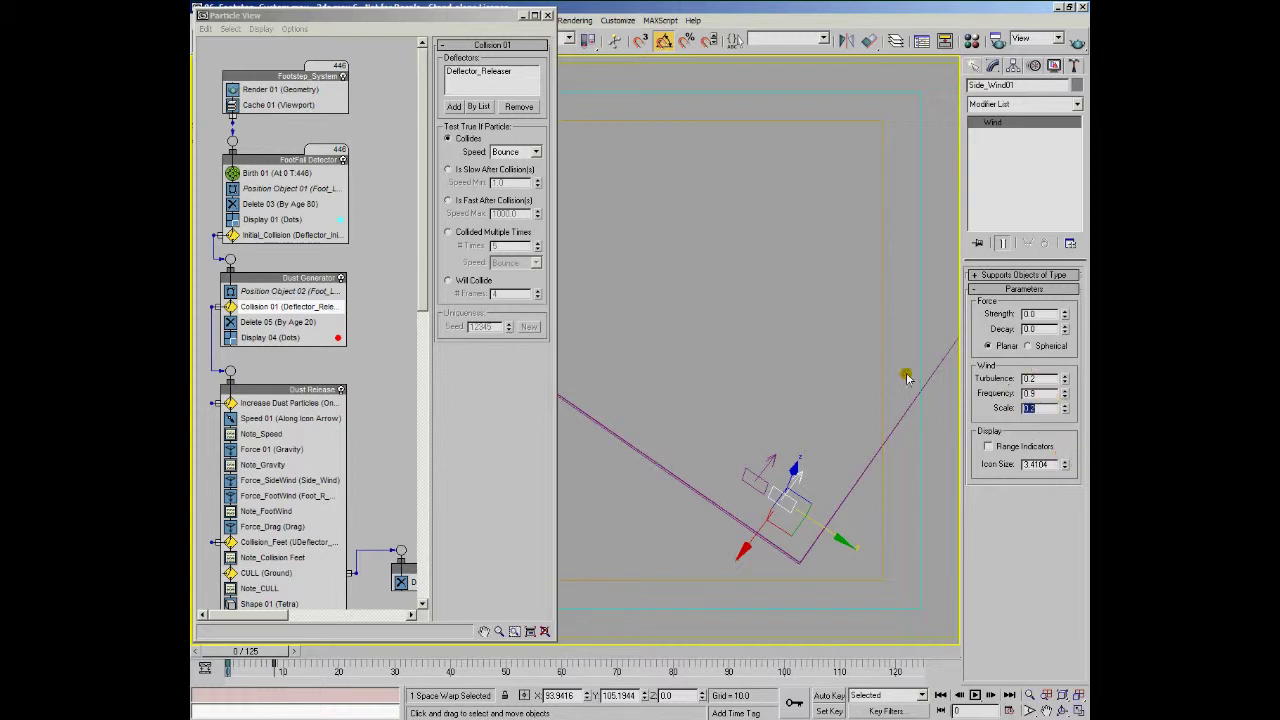
Add the cloned side wind to the Force_SideWind operator in the Dust Release event.
{"action": "left_click", "coordinate": [421, 304]}
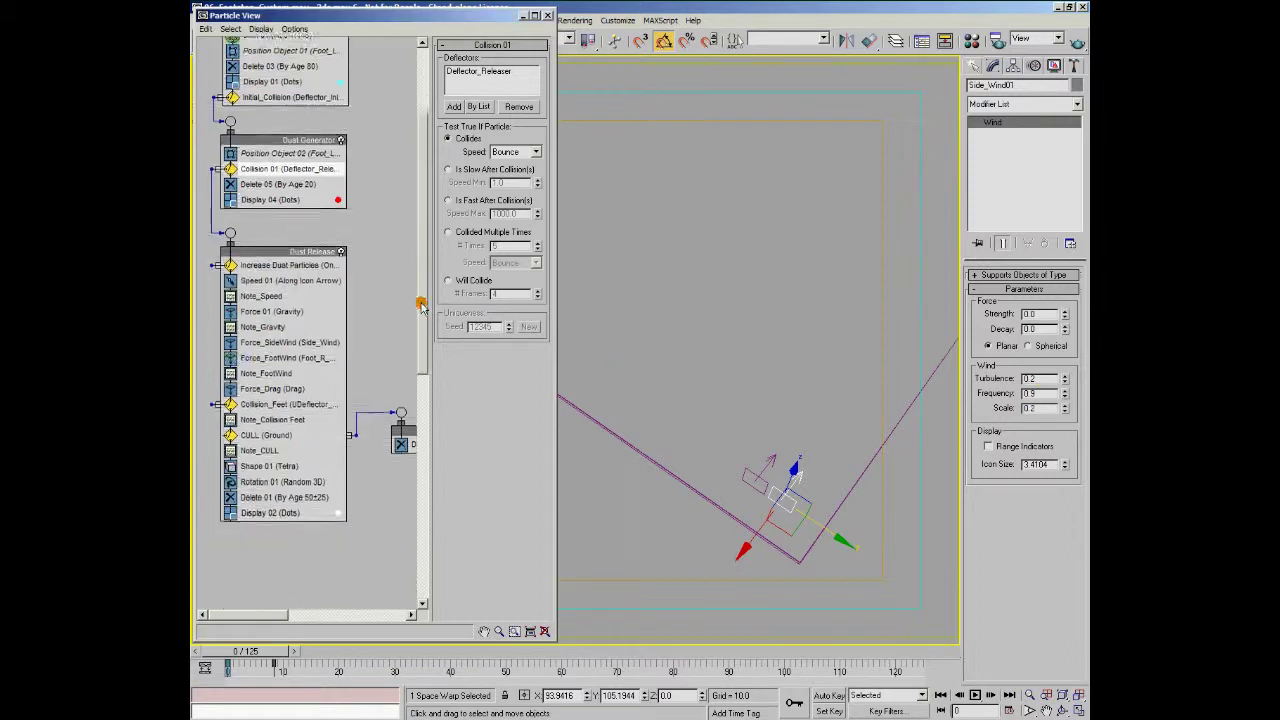
{"action": "left_click", "coordinate": [270, 349]}
{"action": "left_click", "coordinate": [280, 334]}
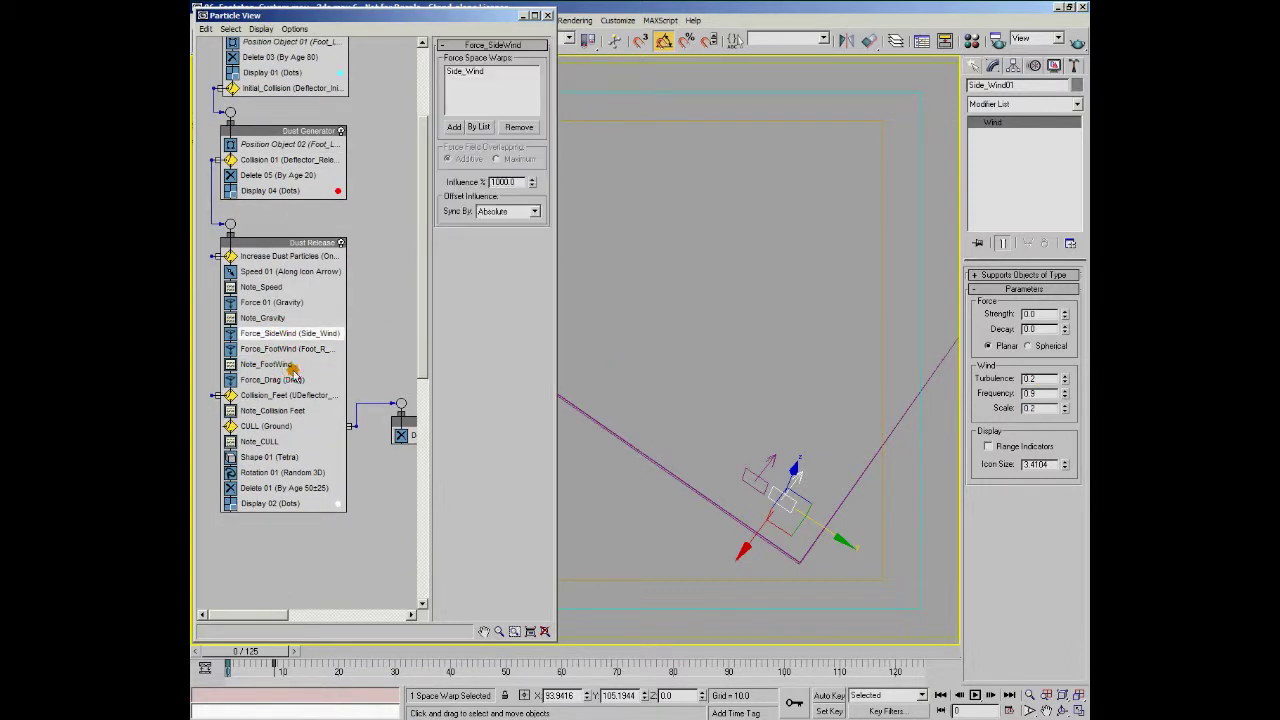
{"action": "left_click", "coordinate": [454, 127]}
{"action": "left_click", "coordinate": [794, 501]}
Clear the Cache 01 operator's stored particle data and play the animation with the additional side wind.
{"action": "middle_click_drag", "start_coordinate": [743, 409], "coordinate": [575, 258], "text": "alt"}
{"action": "left_click_drag", "start_coordinate": [428, 313], "coordinate": [422, 225]}
{"action": "left_click", "coordinate": [258, 106]}
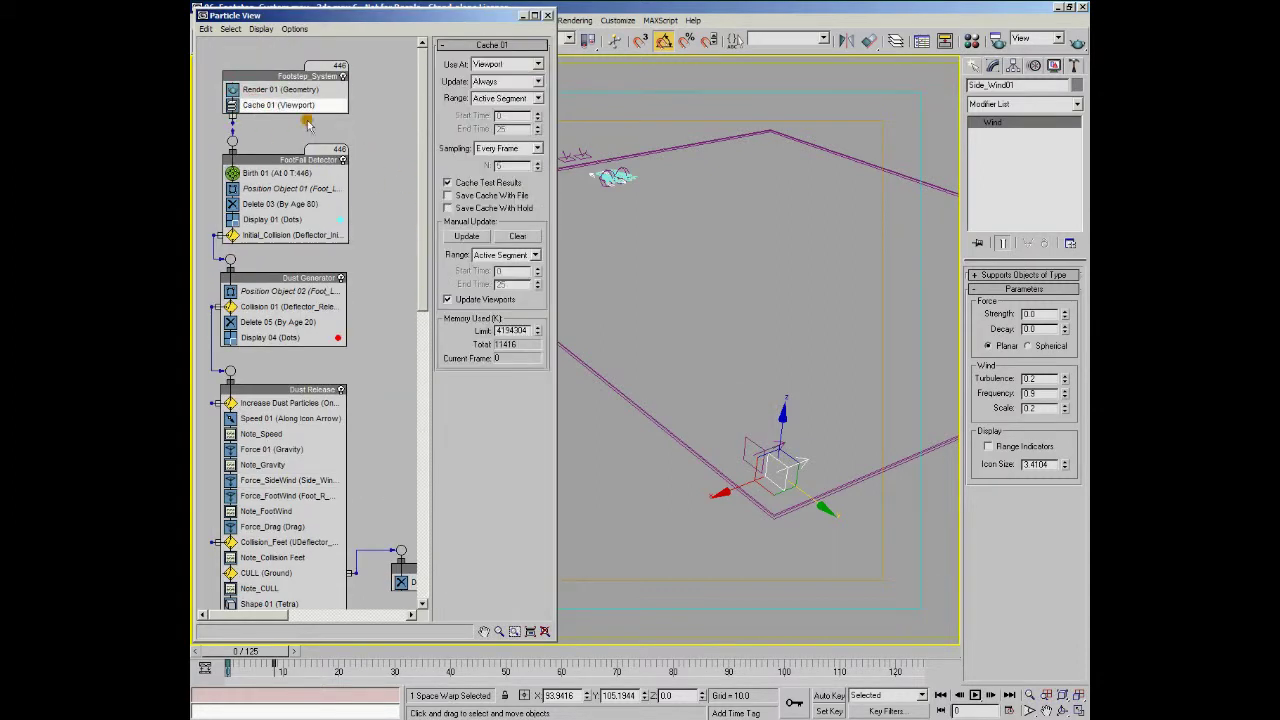
{"action": "left_click", "coordinate": [518, 236]}
{"action": "key", "text": "/"}
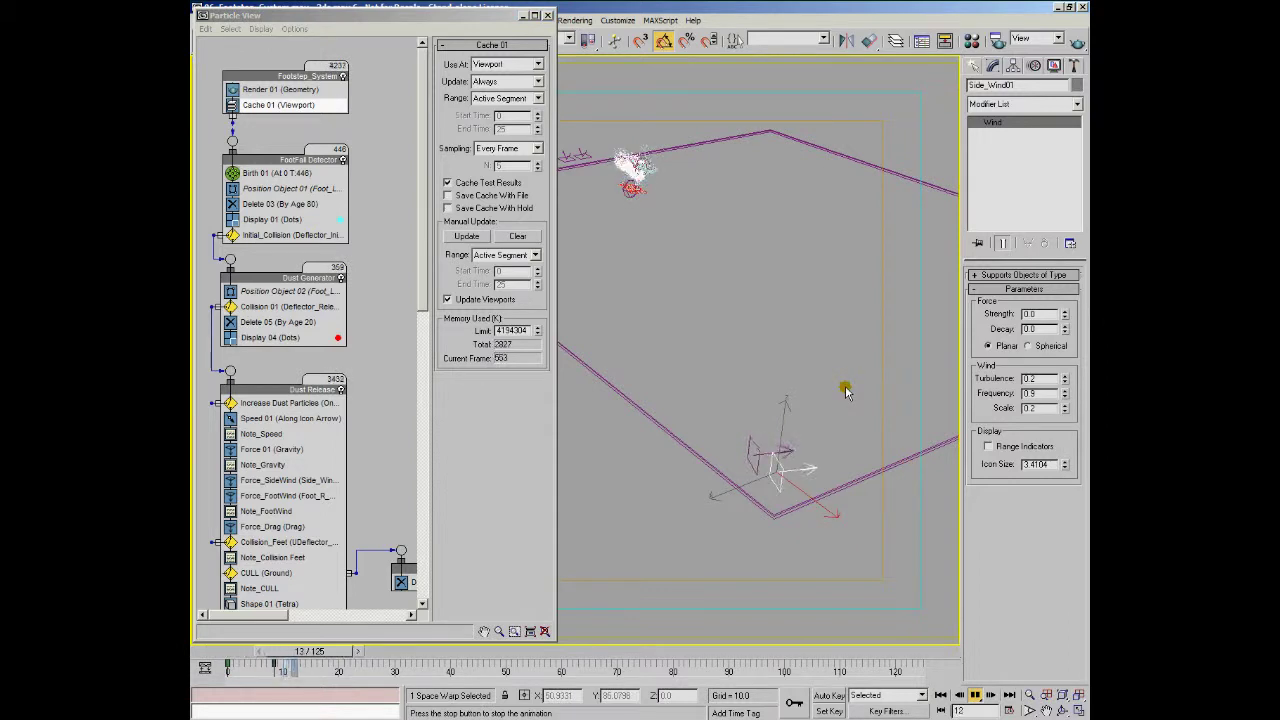